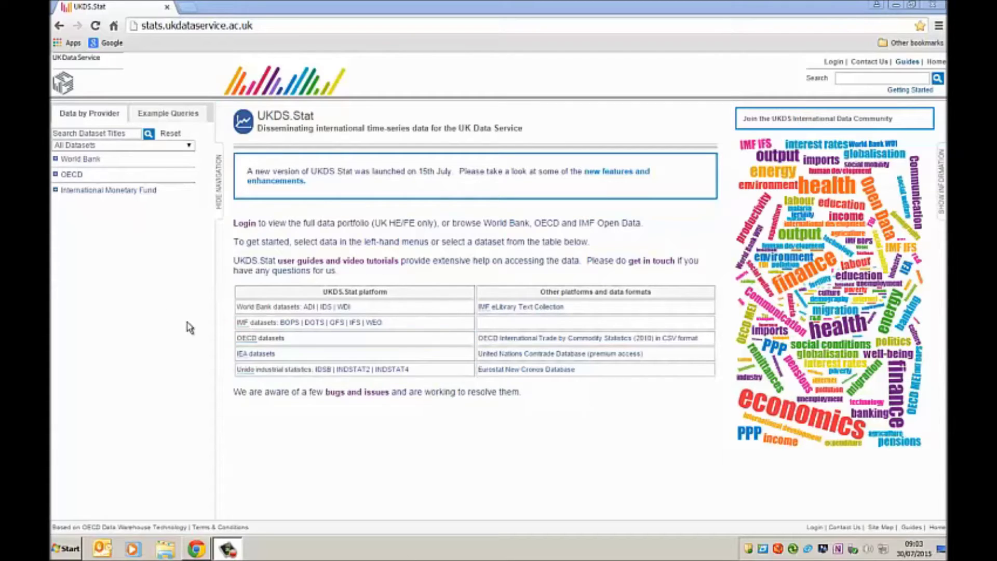
- Drill into International Monetary Fund > International Financial Statistics > July 2015 > Data by frequency and open IFS annual data
{"action": "left_click", "coordinate": [84, 192]}
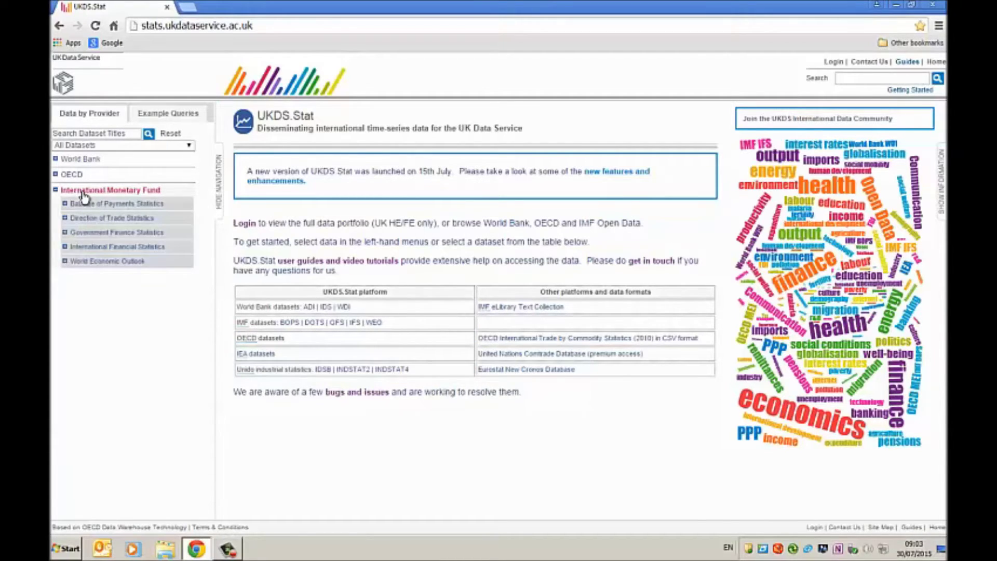
{"action": "left_click", "coordinate": [94, 248]}
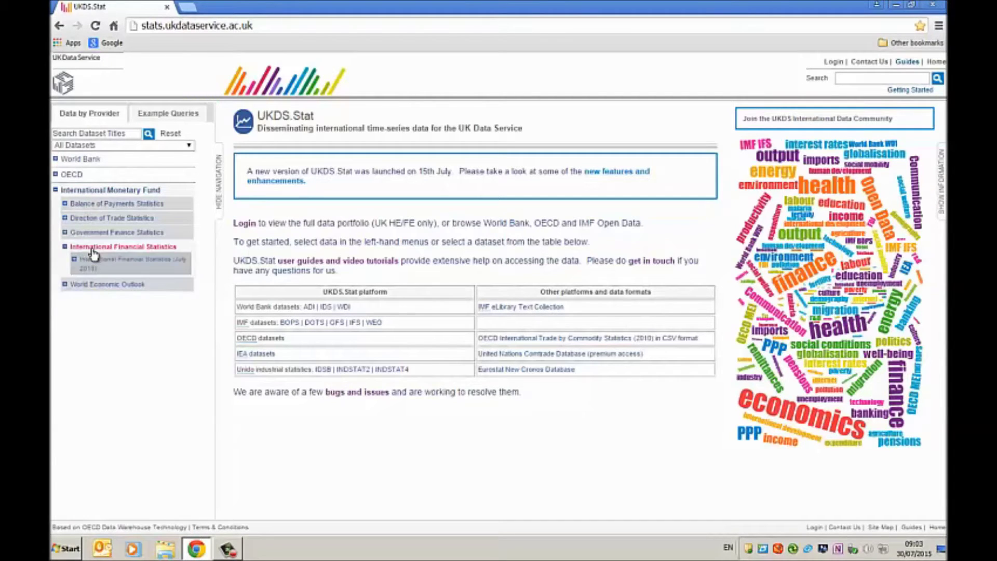
{"action": "left_click", "coordinate": [96, 267]}
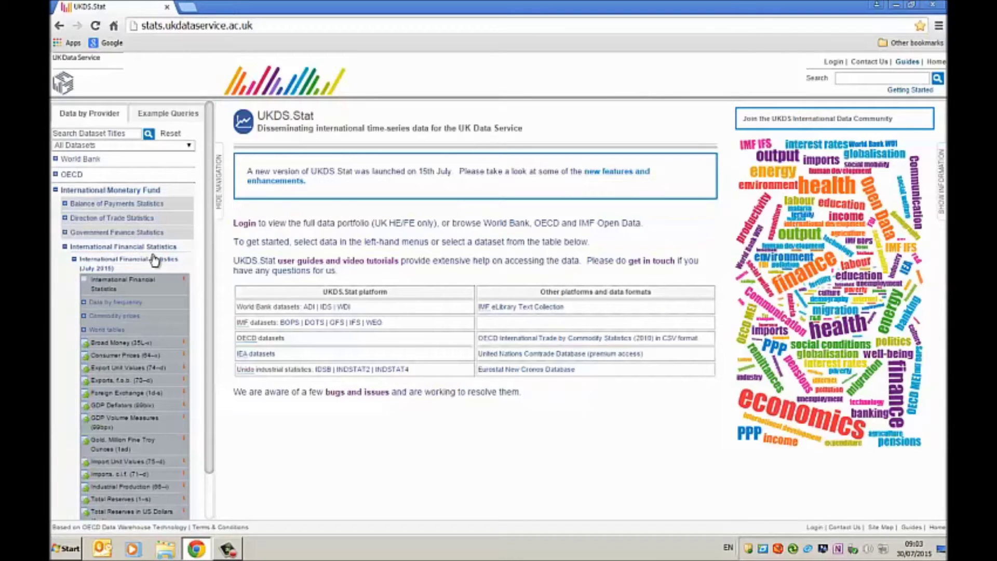
{"action": "left_click", "coordinate": [96, 304]}
{"action": "left_click", "coordinate": [98, 311]}
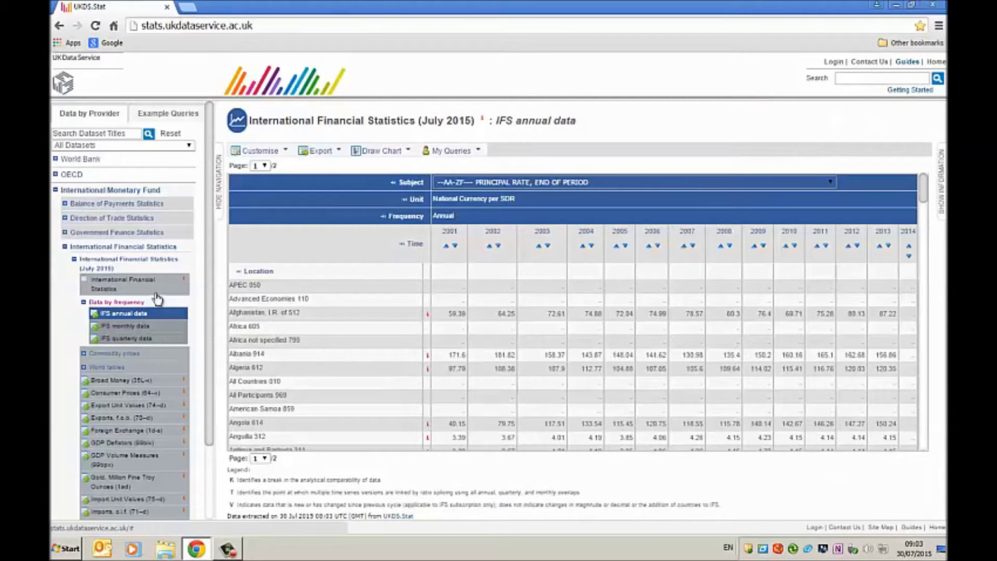
- Bring up the Customise Selection settings for All Dimensions of the IFS annual table
{"action": "left_click", "coordinate": [285, 153]}
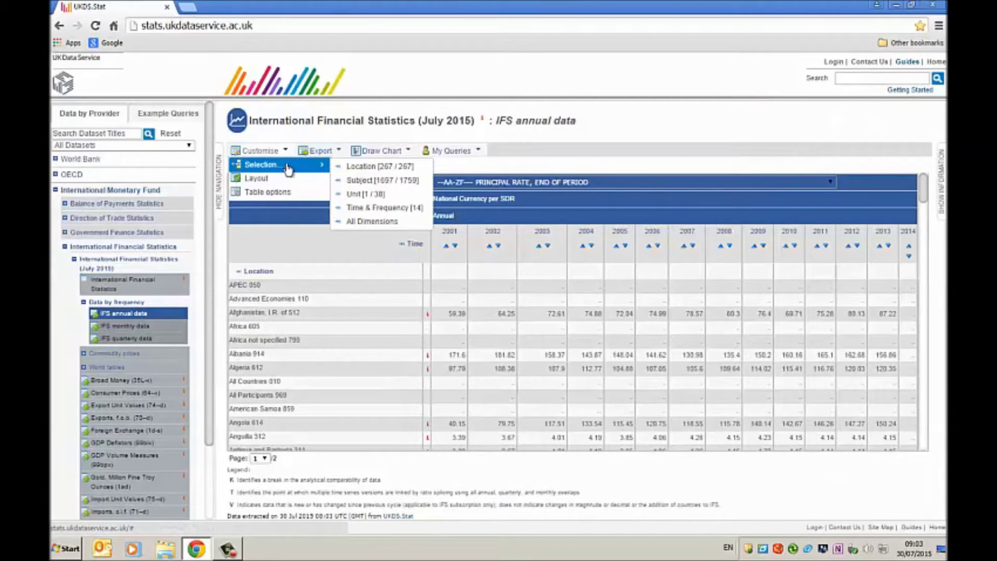
{"action": "left_click", "coordinate": [287, 166]}
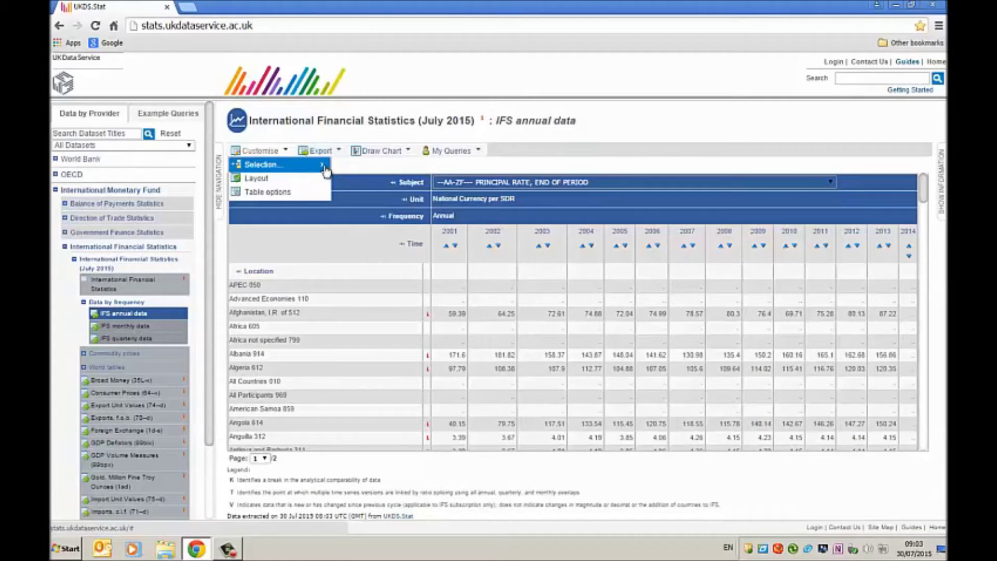
{"action": "left_click", "coordinate": [322, 164]}
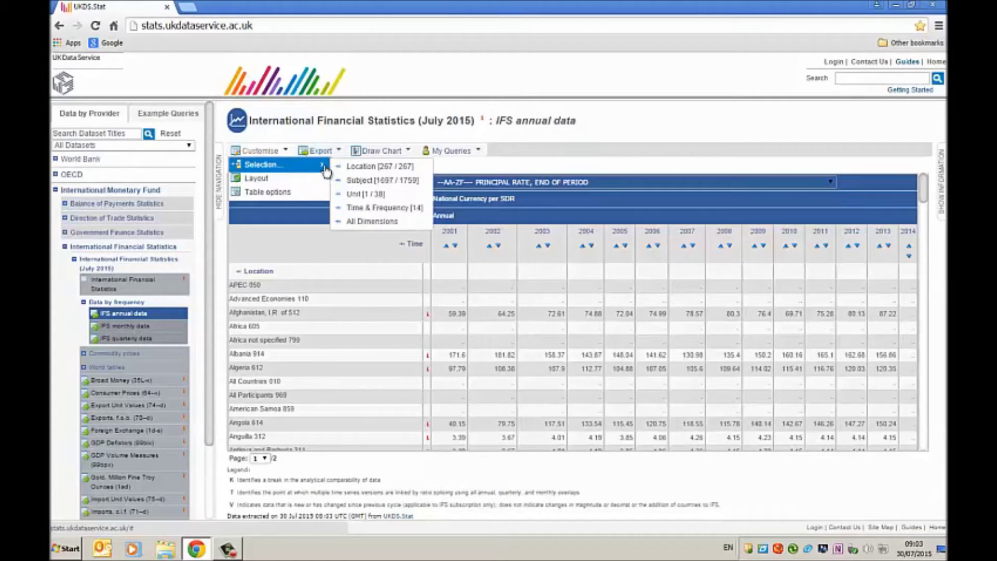
{"action": "left_click", "coordinate": [353, 223]}
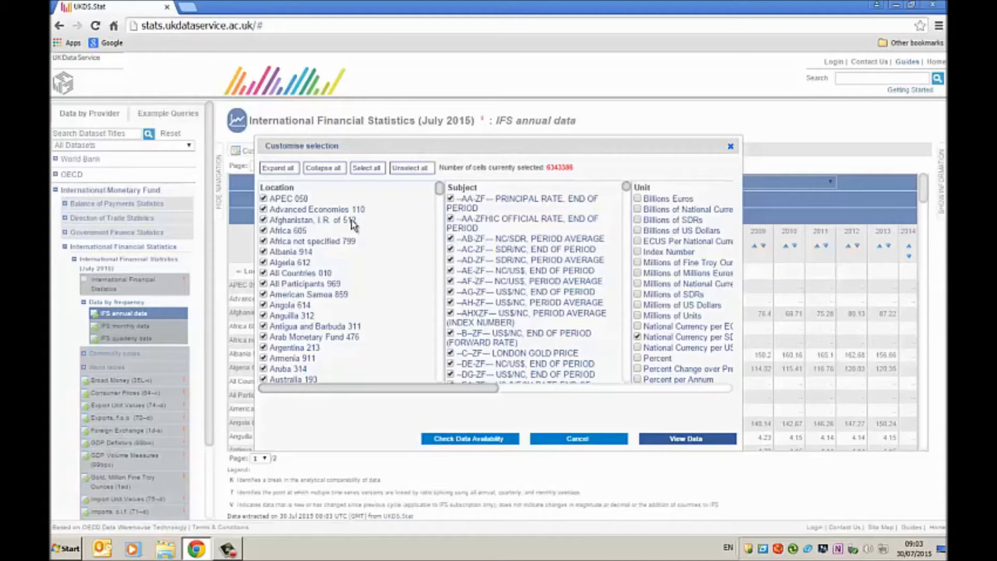
- Unselect everything, tick United Kingdom 112 as the only location, and check data availability
{"action": "left_click", "coordinate": [407, 171]}
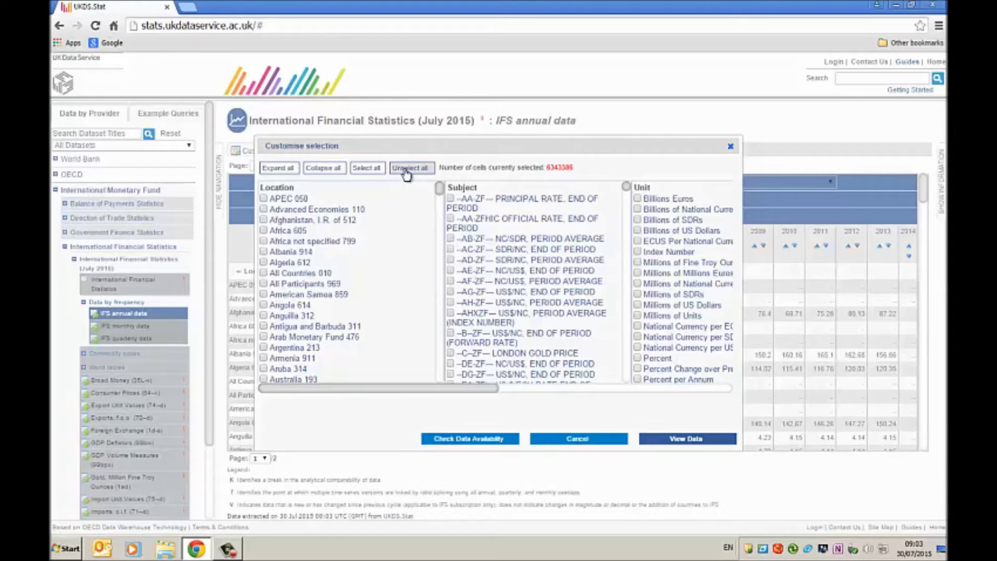
{"action": "left_click_drag", "start_coordinate": [439, 189], "coordinate": [440, 368]}
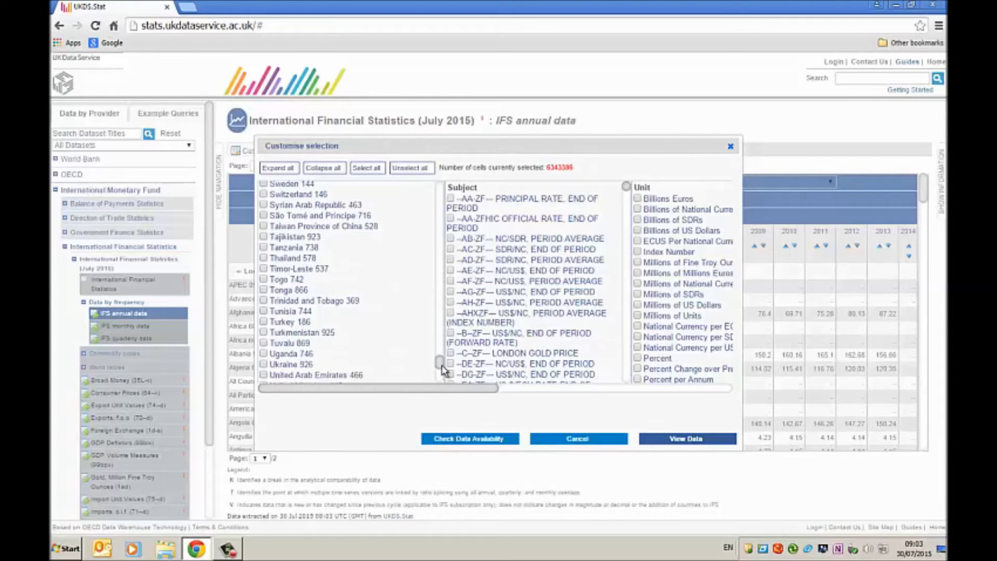
{"action": "scroll", "coordinate": [441, 367], "scroll_direction": "down", "scroll_amount": 2}
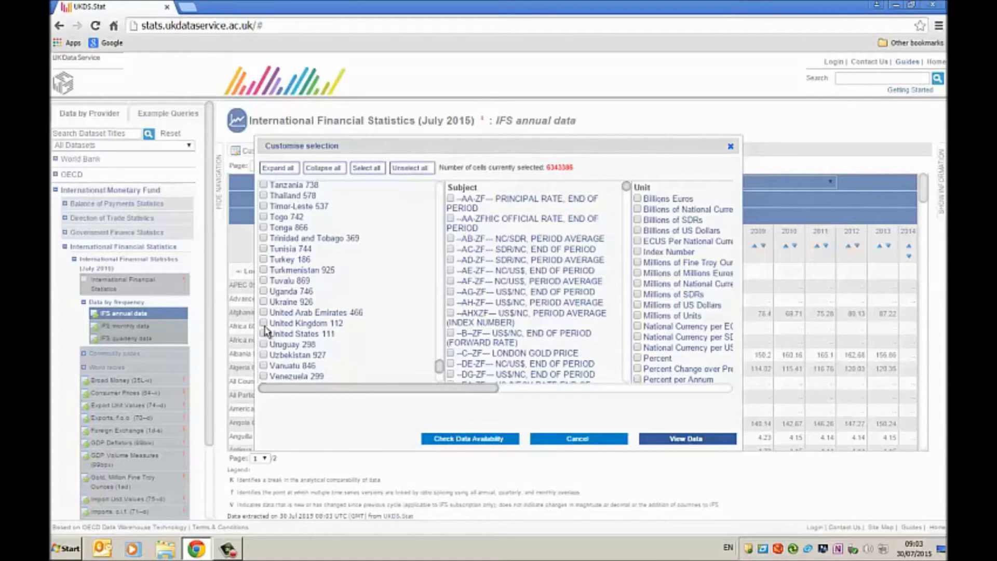
{"action": "left_click", "coordinate": [264, 323]}
{"action": "left_click", "coordinate": [451, 441]}
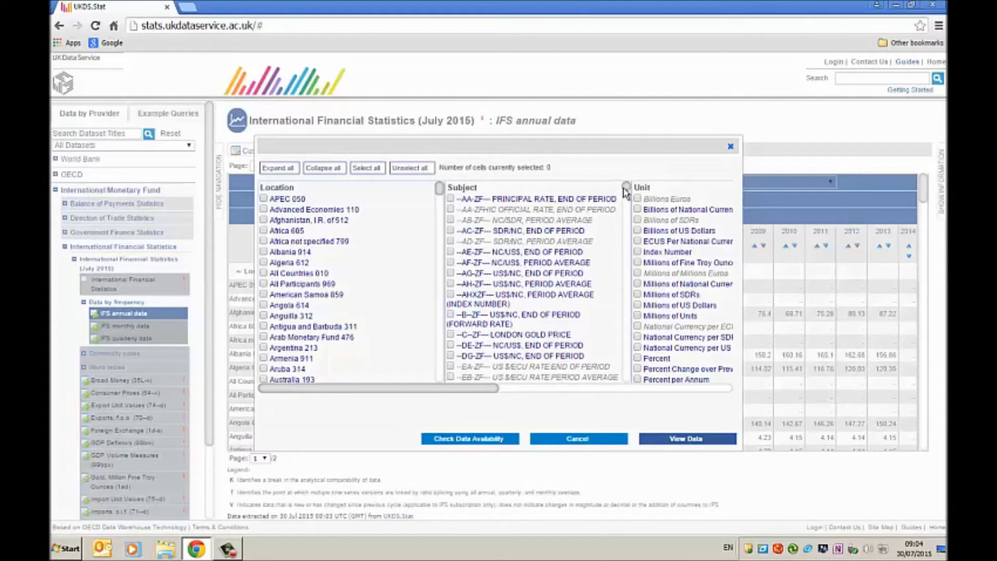
- Select subject 99B-RSF GDP volume (seasonally adjusted) in Billions of National Currency and view the data
{"action": "left_click_drag", "start_coordinate": [626, 191], "coordinate": [629, 281]}
{"action": "scroll", "coordinate": [628, 281], "scroll_direction": "down", "scroll_amount": 2}
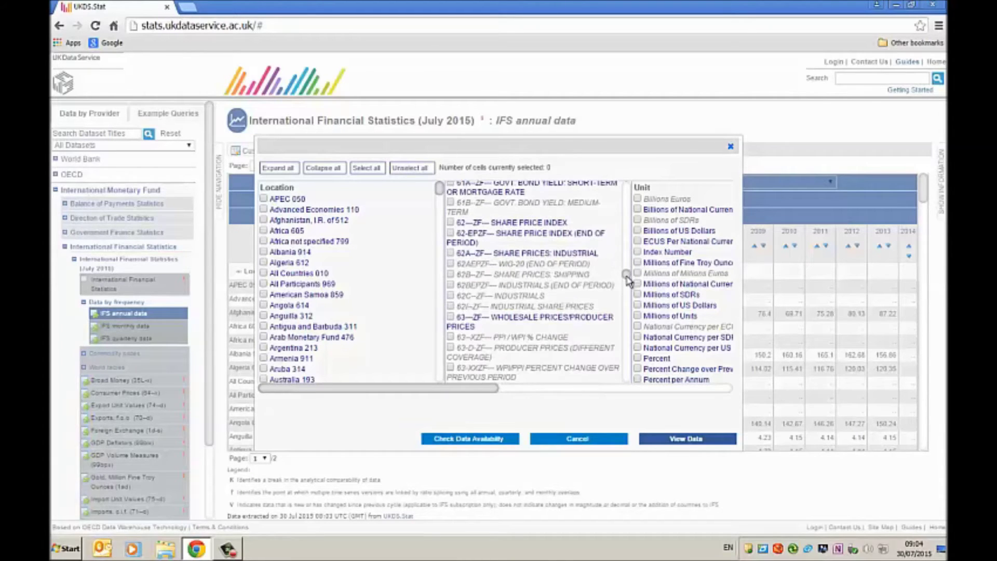
{"action": "scroll", "coordinate": [629, 280], "scroll_direction": "down", "scroll_amount": 2}
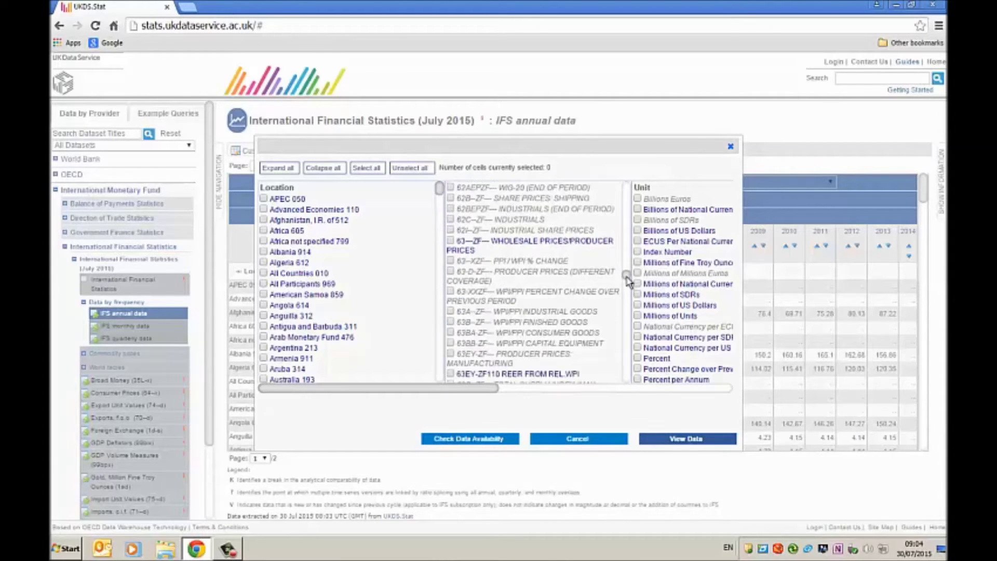
{"action": "scroll", "coordinate": [629, 281], "scroll_direction": "down", "scroll_amount": 3}
{"action": "left_click_drag", "start_coordinate": [629, 283], "coordinate": [625, 334]}
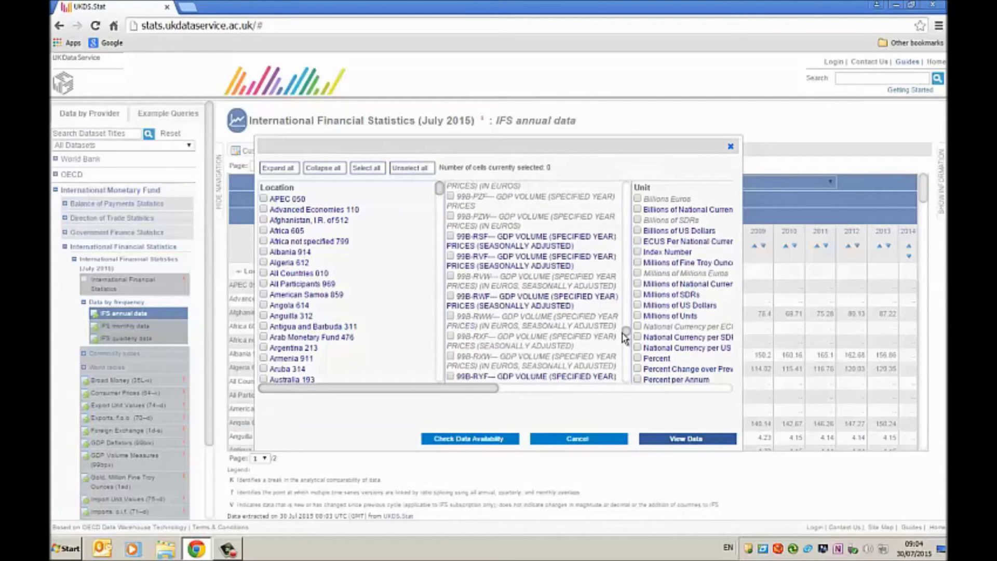
{"action": "left_click", "coordinate": [450, 236]}
{"action": "left_click", "coordinate": [681, 443]}
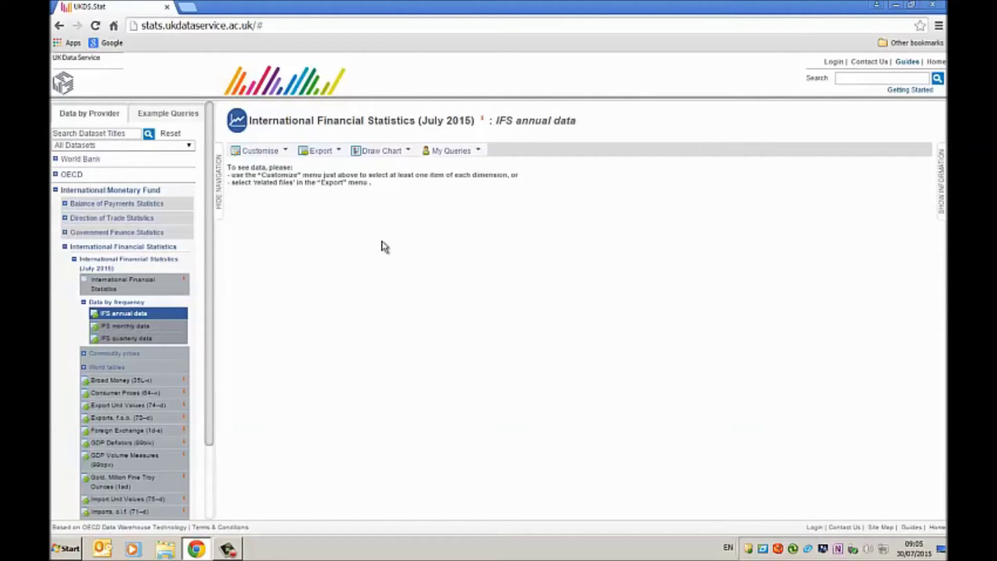
- Reopen the Customise selection on the Time & Frequency settings
{"action": "left_click", "coordinate": [286, 152]}
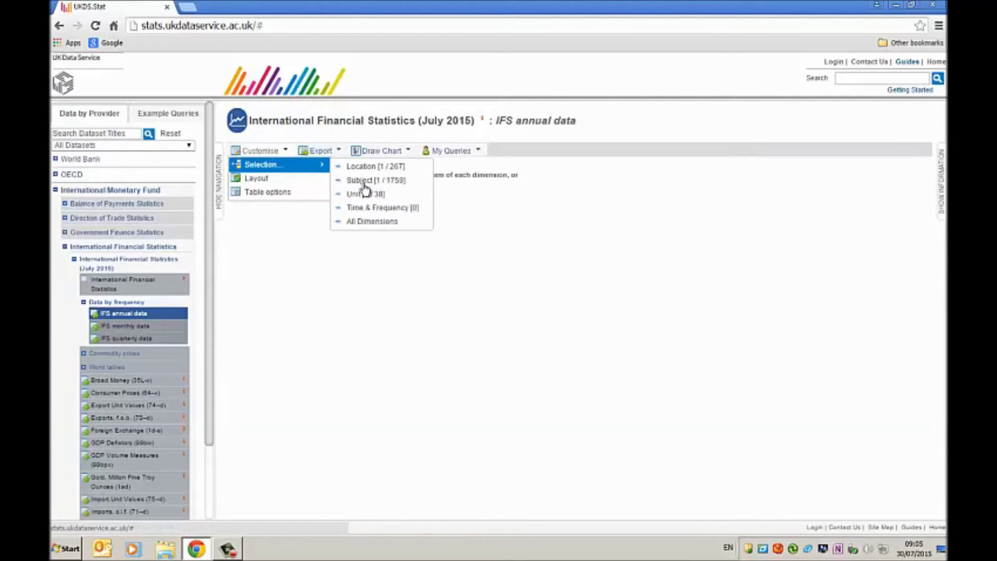
{"action": "left_click", "coordinate": [372, 210]}
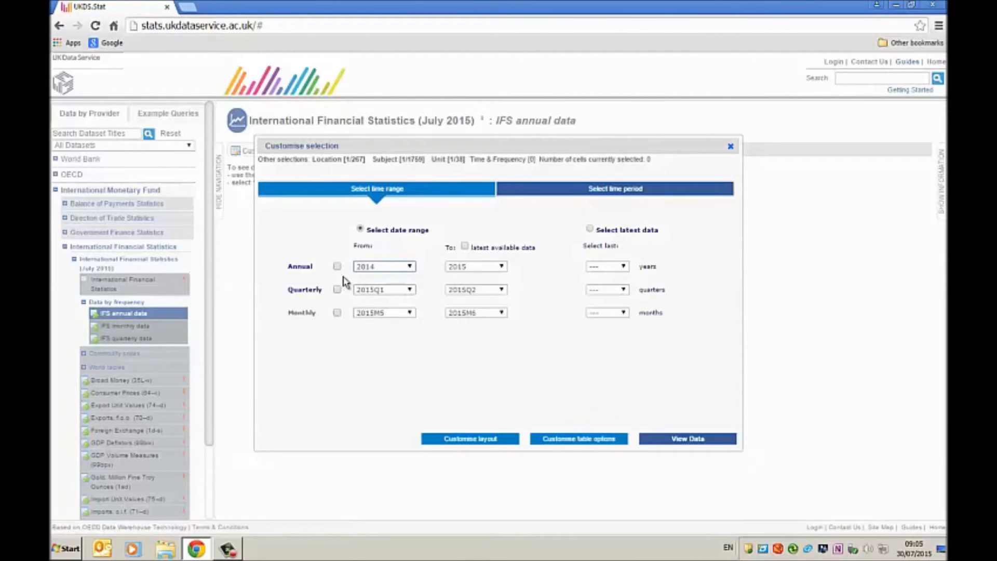
- Tick Annual, set the year range 1955 to 2015, and view the data
{"action": "left_click", "coordinate": [338, 266]}
{"action": "left_click", "coordinate": [411, 267]}
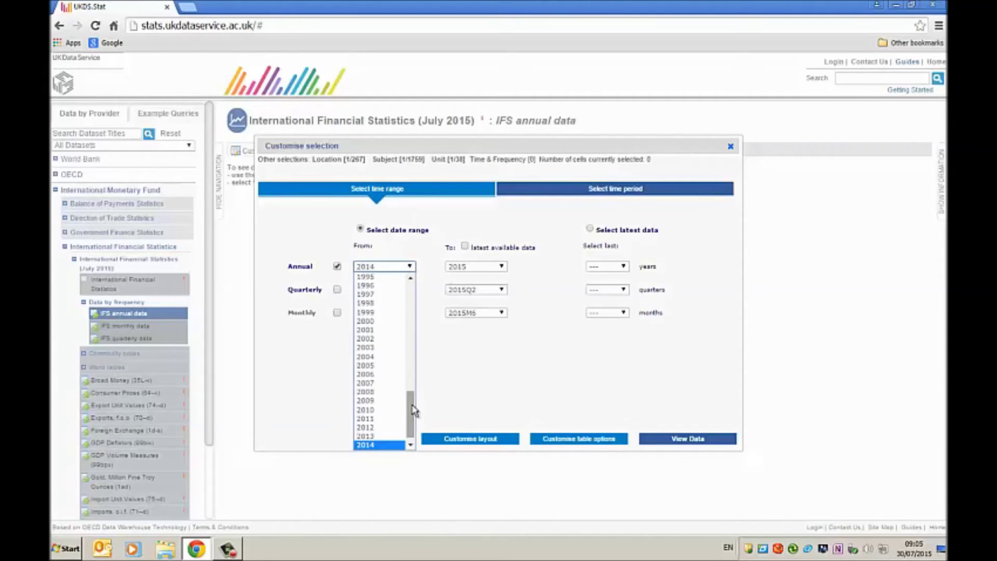
{"action": "left_click_drag", "start_coordinate": [412, 421], "coordinate": [411, 302]}
{"action": "left_click", "coordinate": [366, 292]}
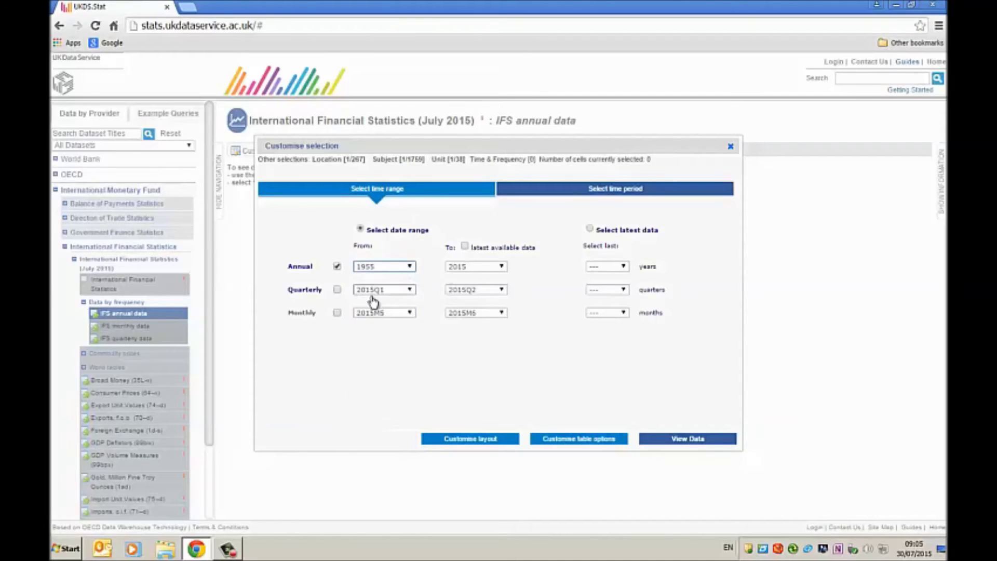
{"action": "left_click", "coordinate": [686, 445]}
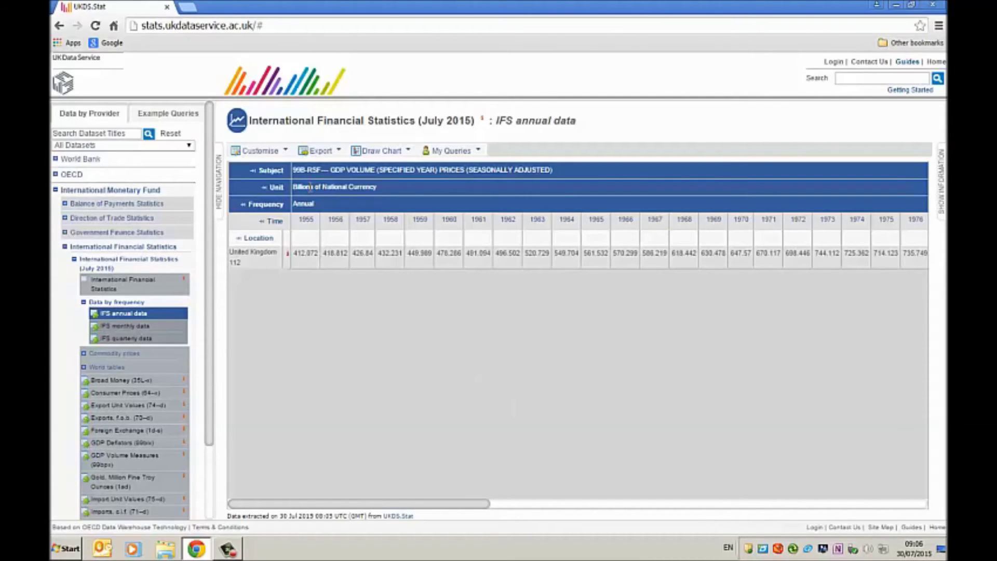
- Pivot the layout with Time in rows and Location in the column, then apply it
{"action": "left_click", "coordinate": [285, 152]}
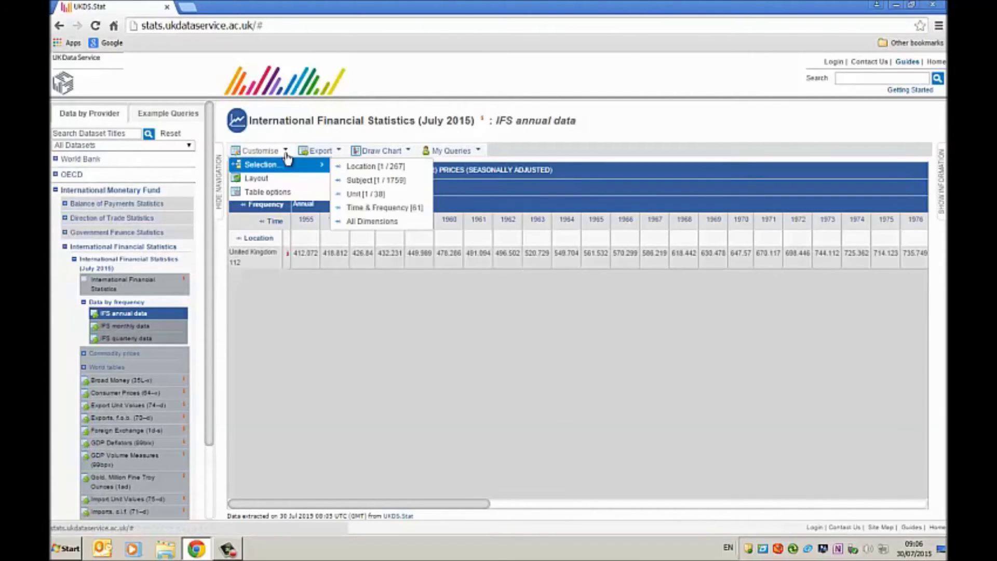
{"action": "left_click", "coordinate": [266, 180]}
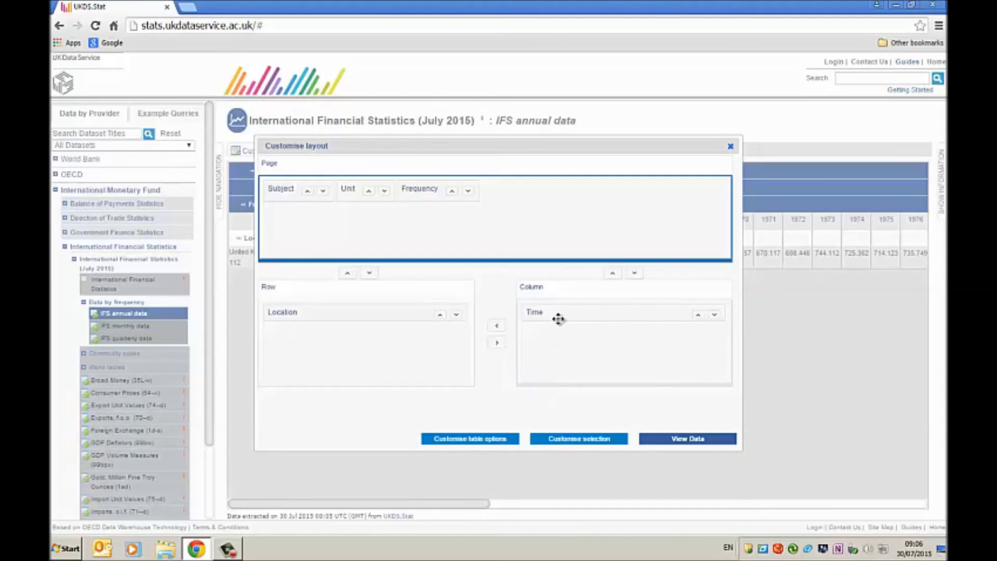
{"action": "left_click_drag", "start_coordinate": [557, 316], "coordinate": [361, 358]}
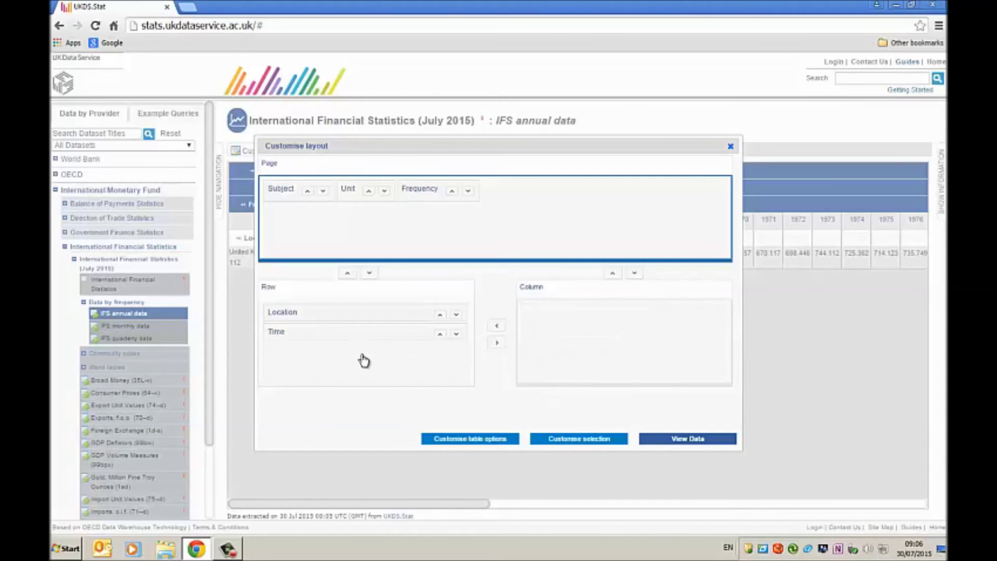
{"action": "left_click_drag", "start_coordinate": [334, 314], "coordinate": [540, 310]}
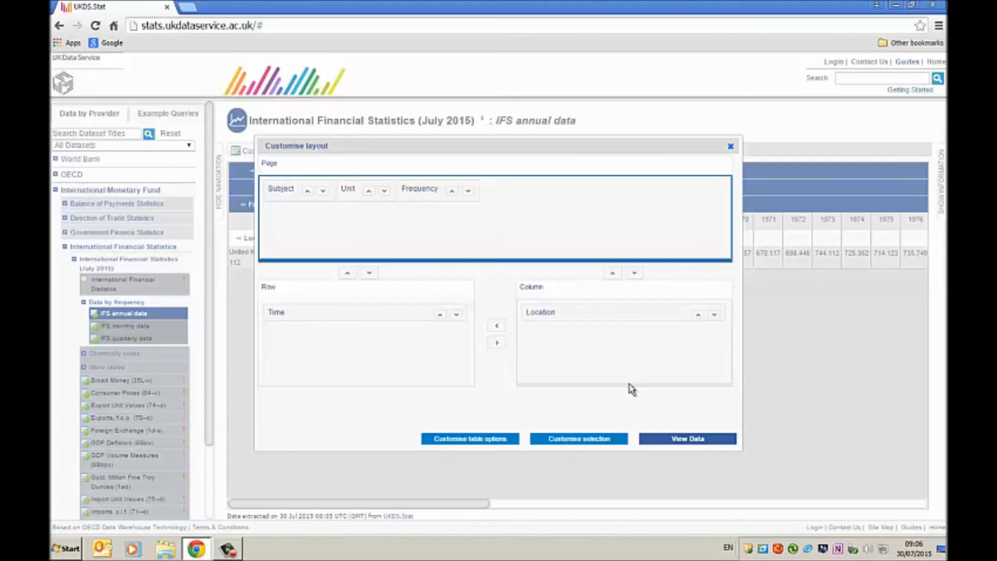
{"action": "left_click", "coordinate": [680, 441]}
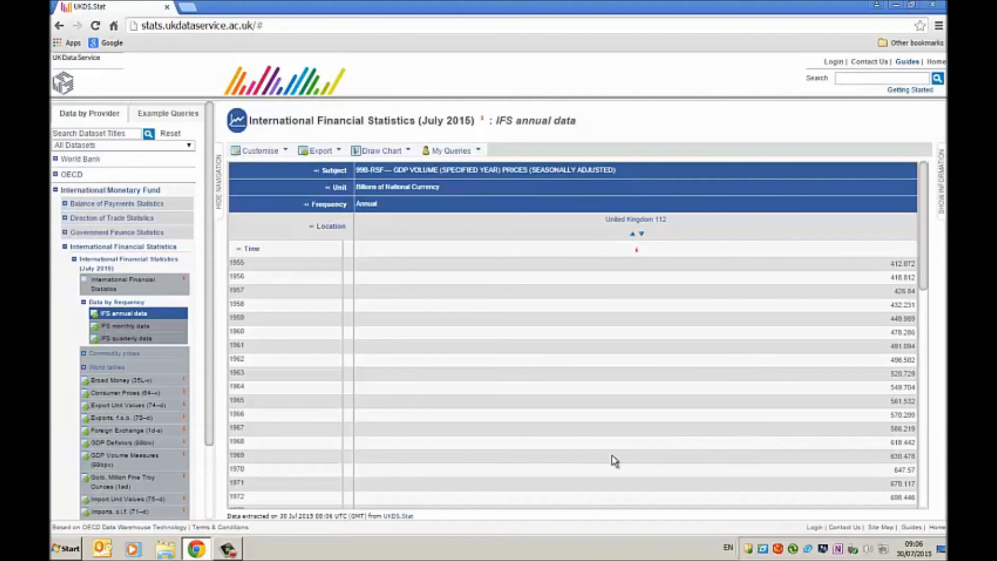
- Export the GDP table to an XLS file and open the downloaded .xls
{"action": "left_click", "coordinate": [337, 151]}
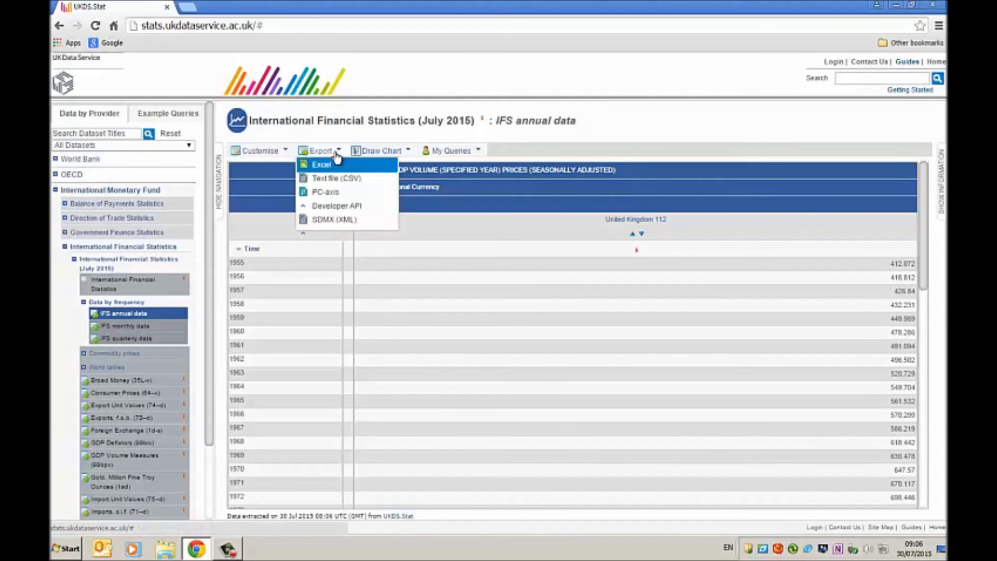
{"action": "left_click", "coordinate": [322, 165]}
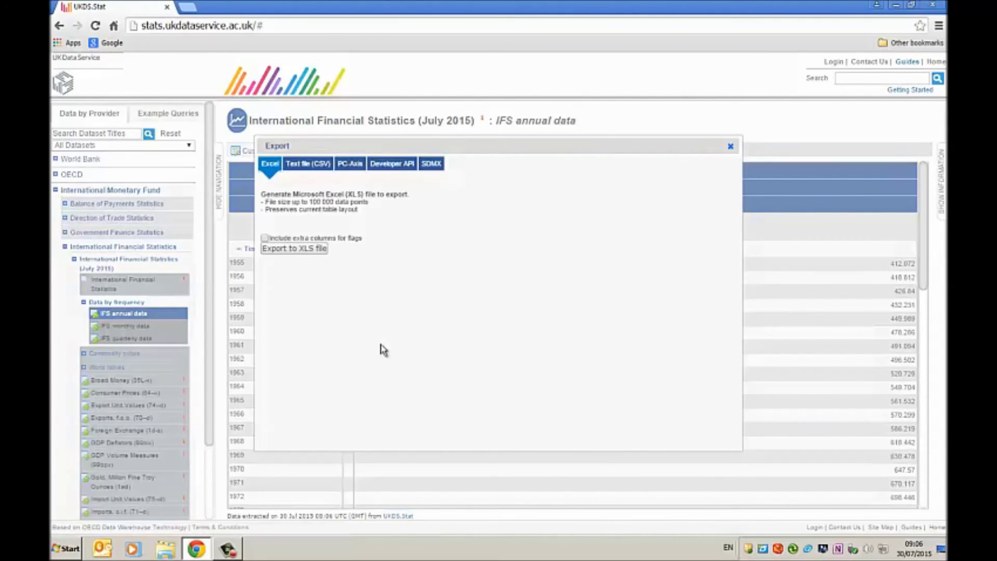
{"action": "left_click", "coordinate": [296, 250]}
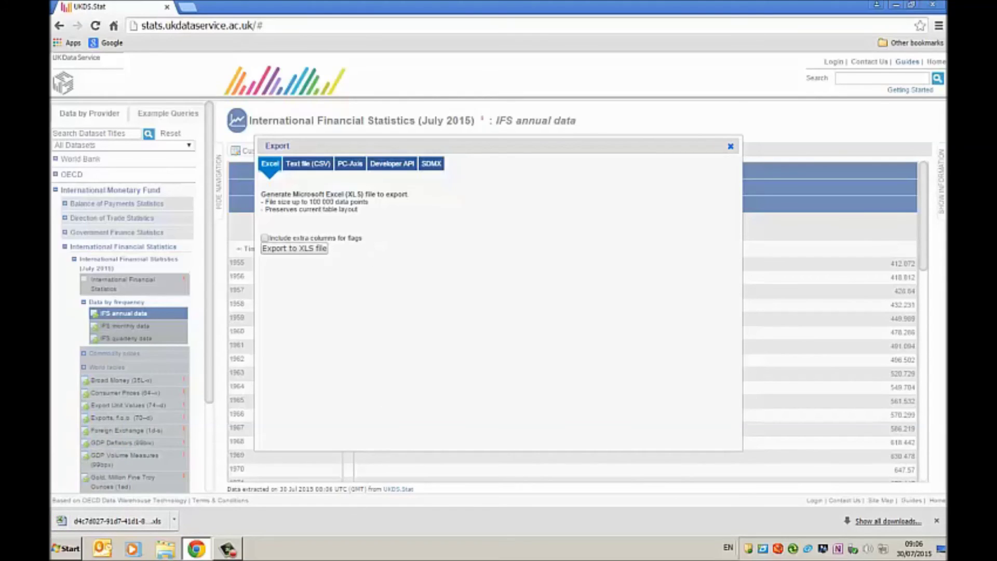
{"action": "left_click", "coordinate": [107, 525]}
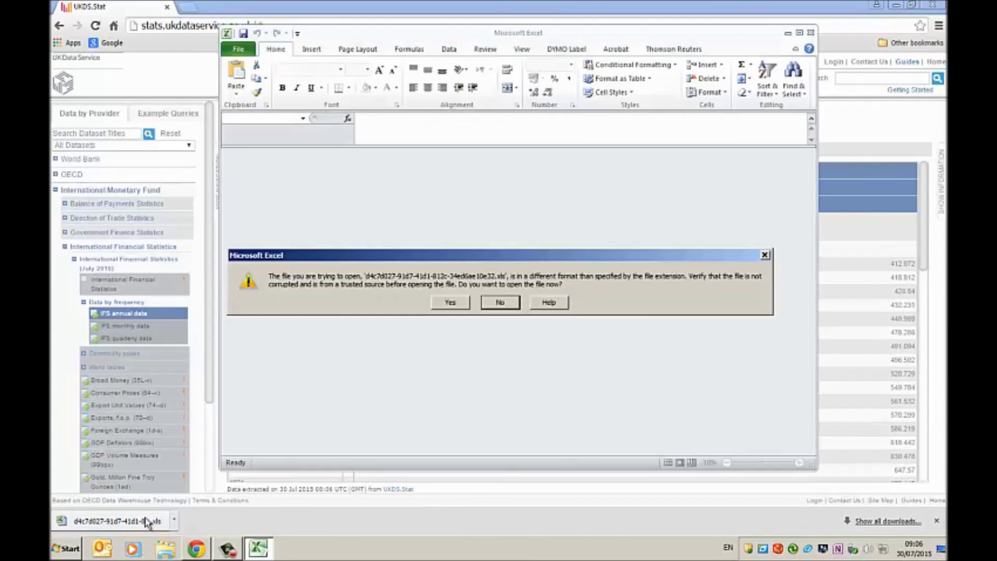
- Accept the file-format warning with Yes to view the .xls in Protected View
{"action": "left_click", "coordinate": [450, 305]}
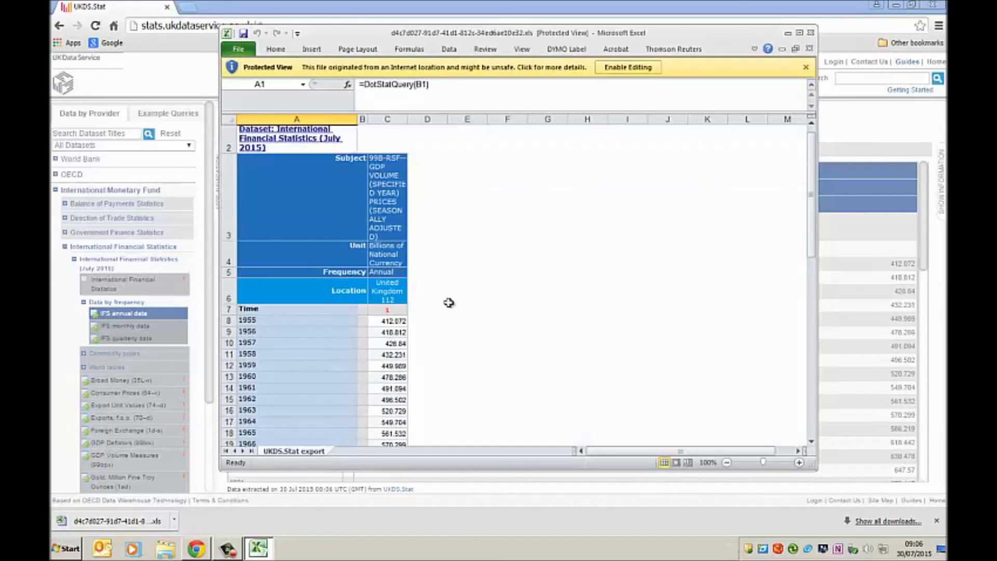